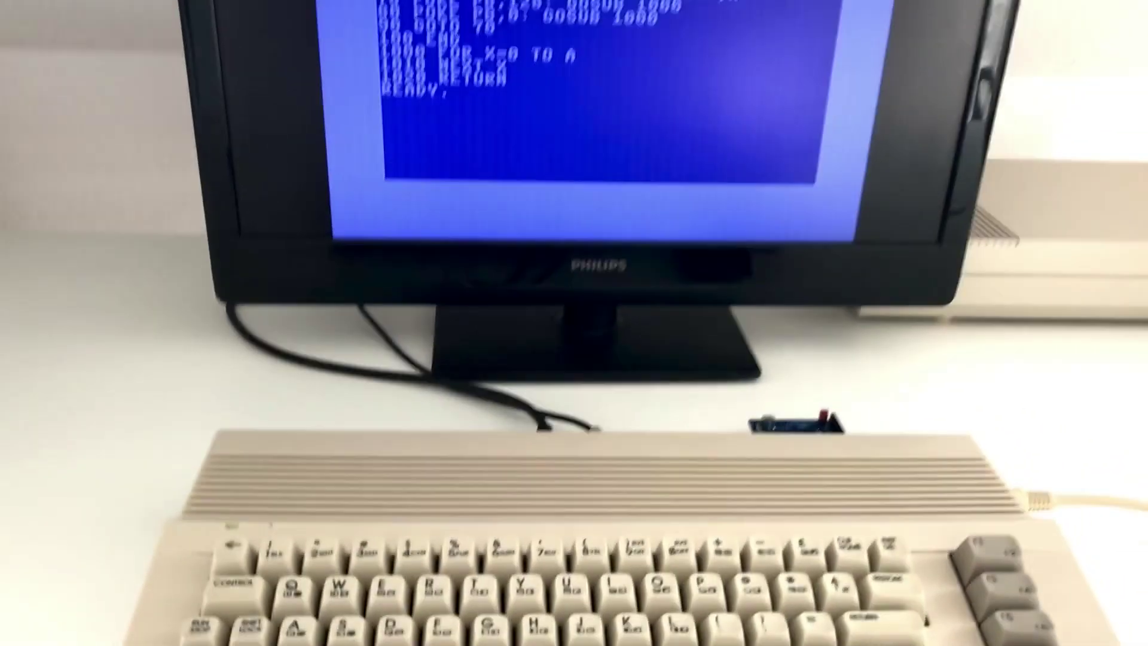
pyautogui.write('R')
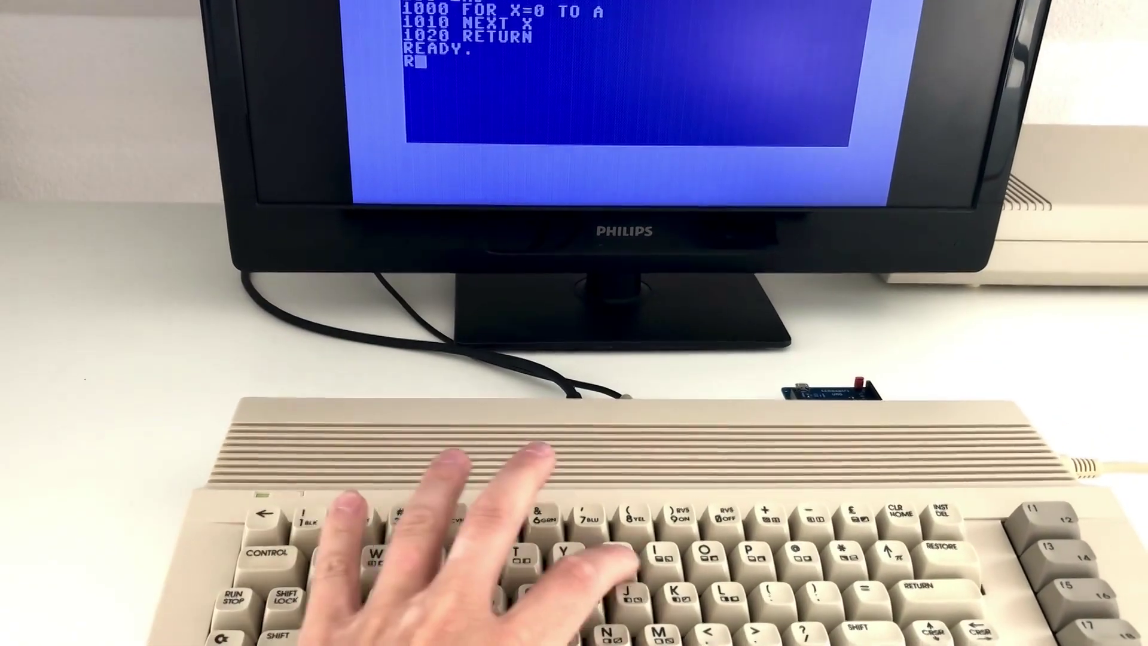
pyautogui.write('UN')
# - Start the port-toggling program with RUN and answer its TOGGLE INTERVALS prompt
pyautogui.press('Return')
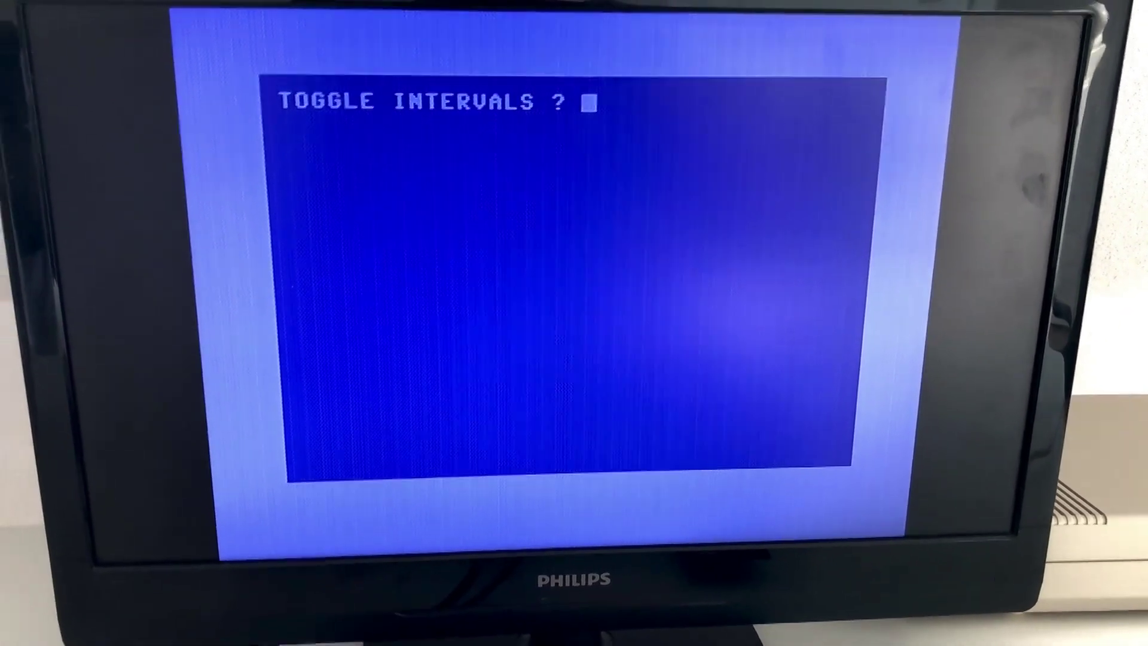
pyautogui.write('12')
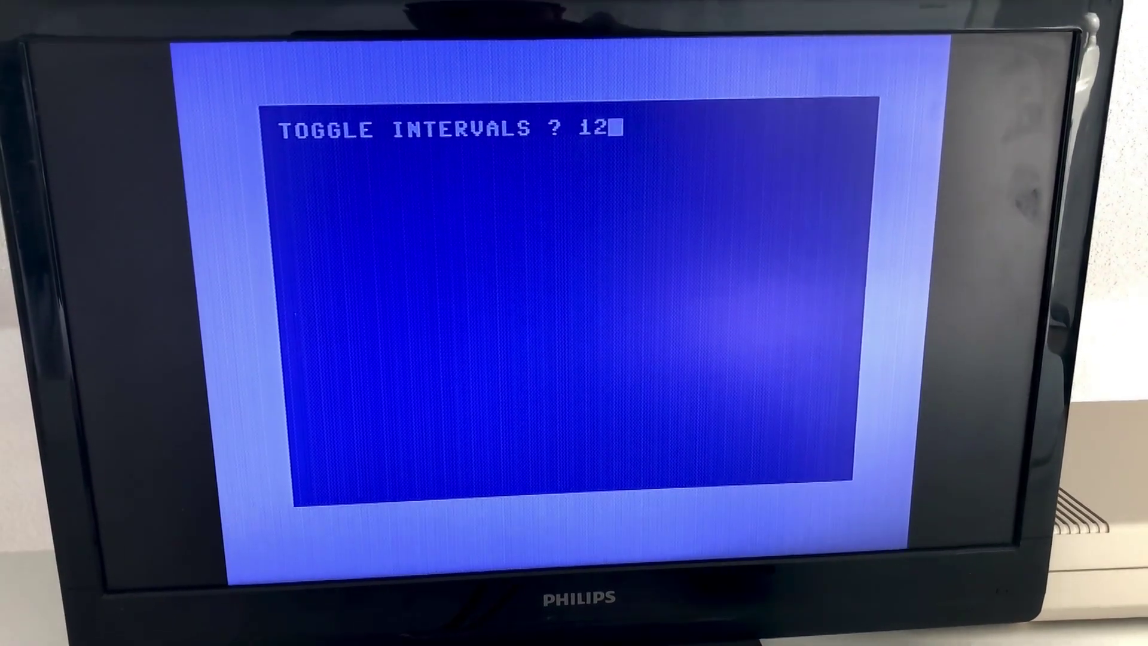
pyautogui.write('5')
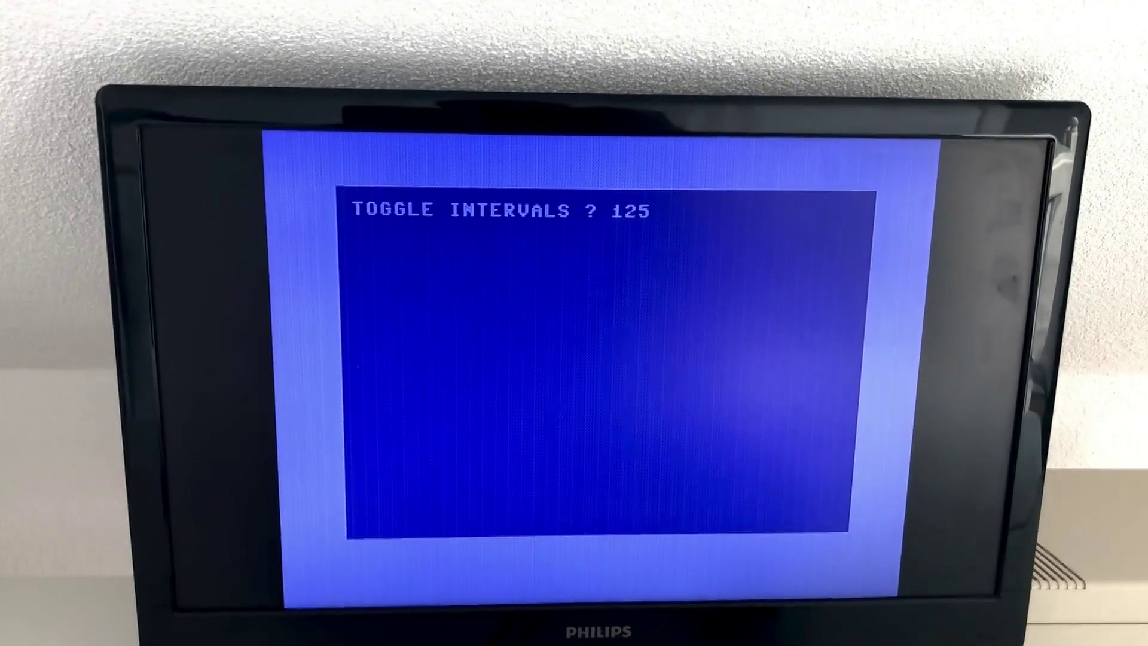
# - Break the running toggle program with RUN/STOP and rerun it to reach the TOGGLE INTERVALS prompt
pyautogui.press('Escape')
pyautogui.write('RUN')
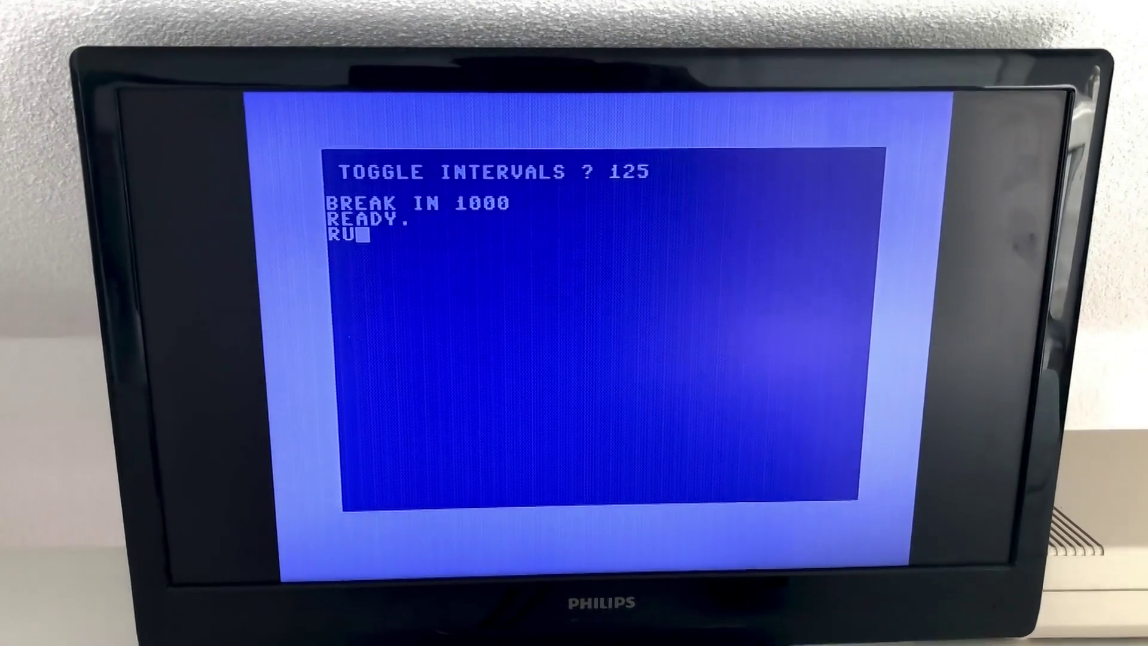
pyautogui.press('Return')
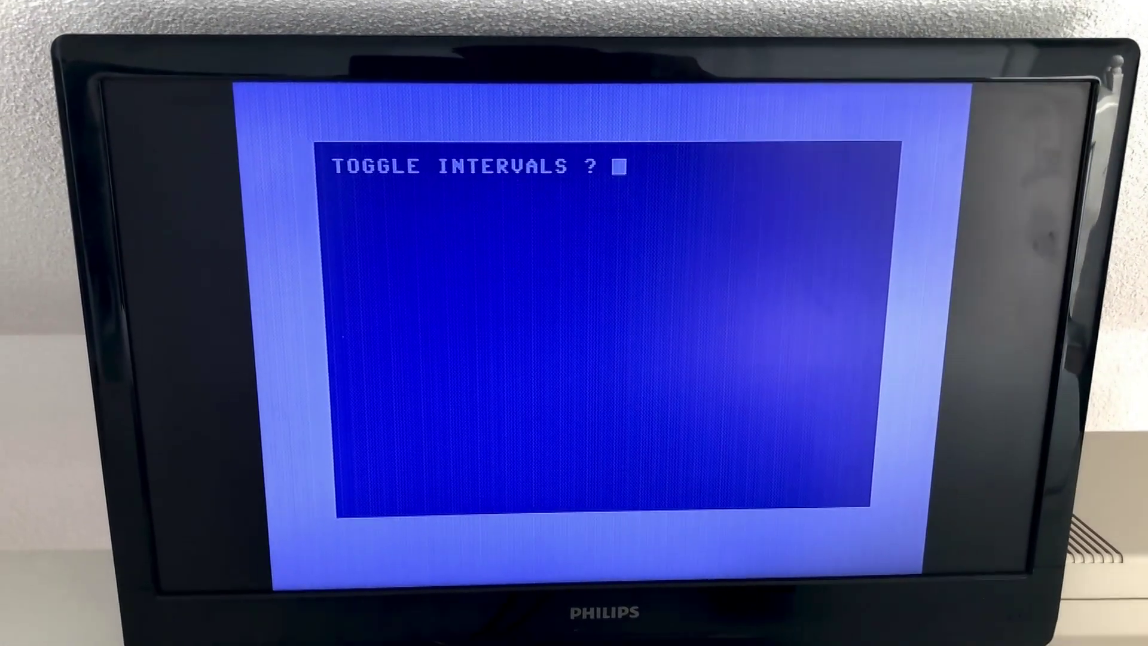
pyautogui.write('2')
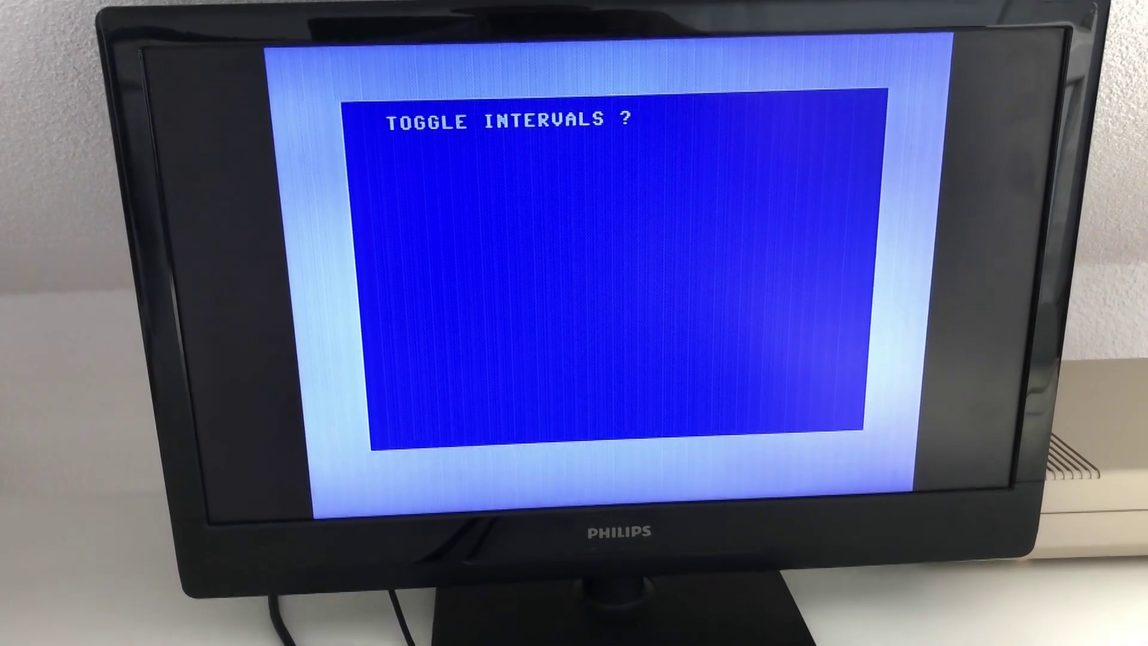
pyautogui.write('50')
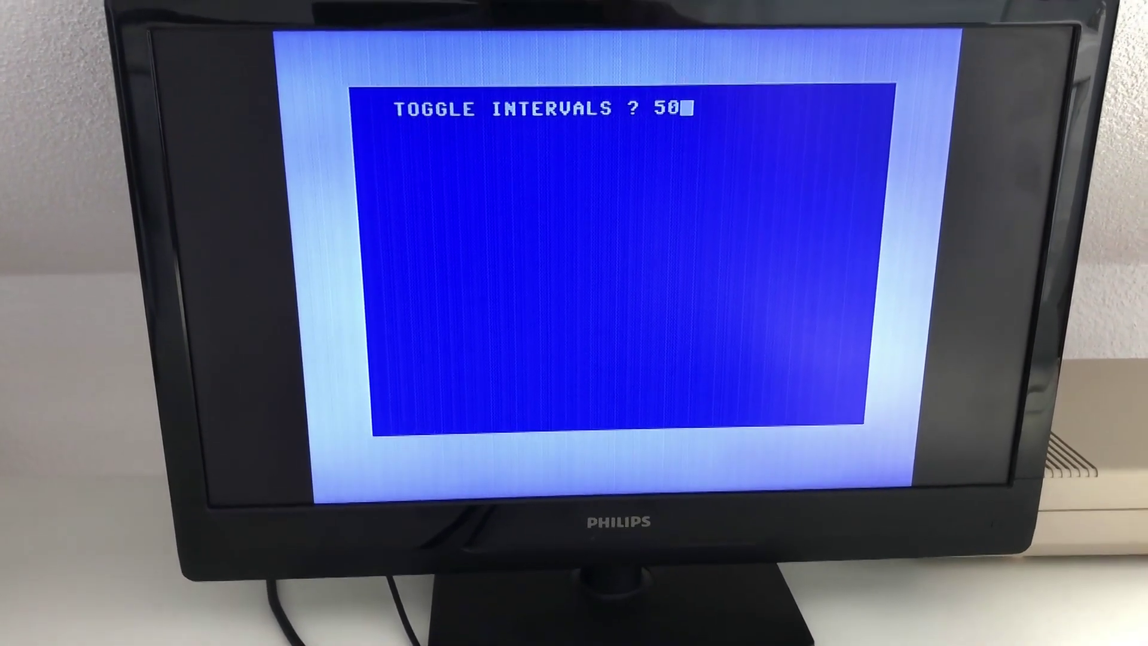